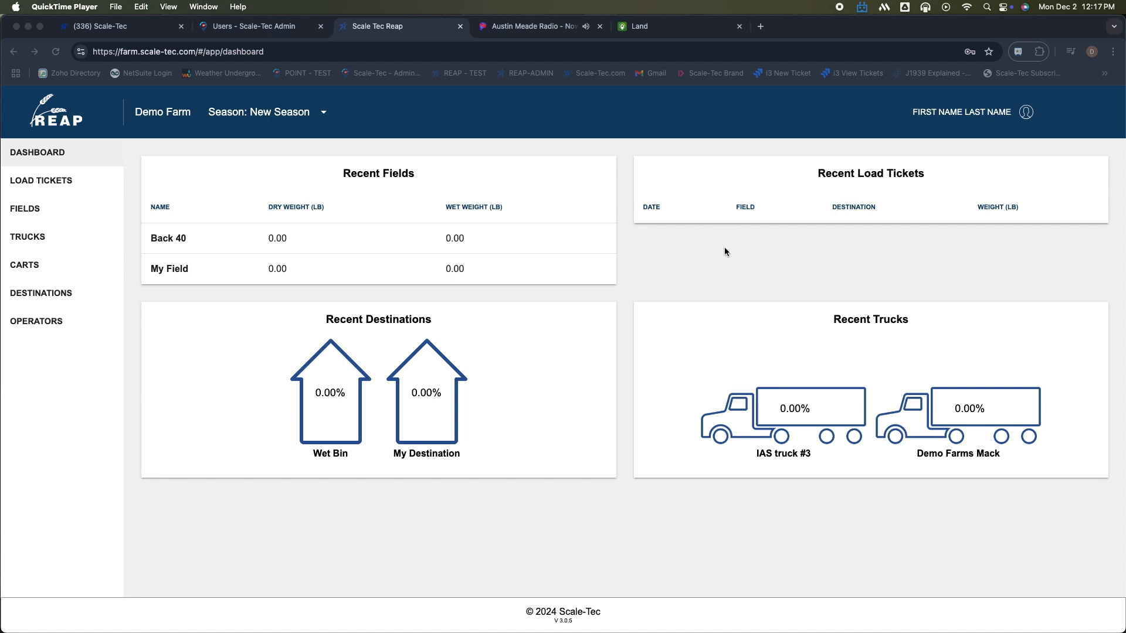
Open the Connect & Sync settings of the REAP account
left_click(1027, 112)
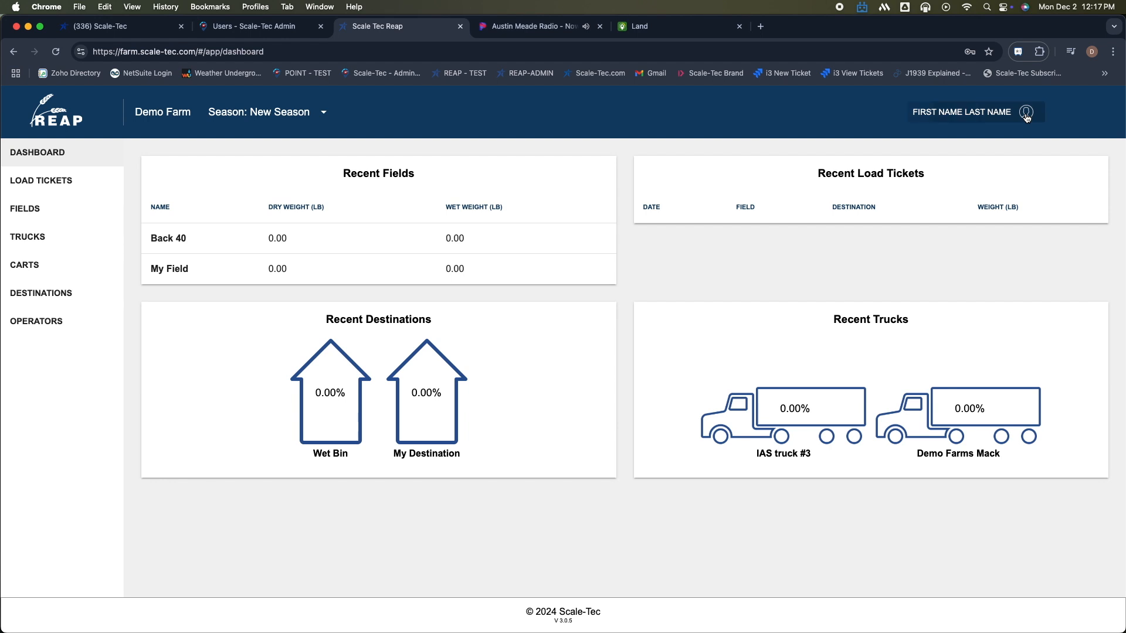
left_click(1026, 117)
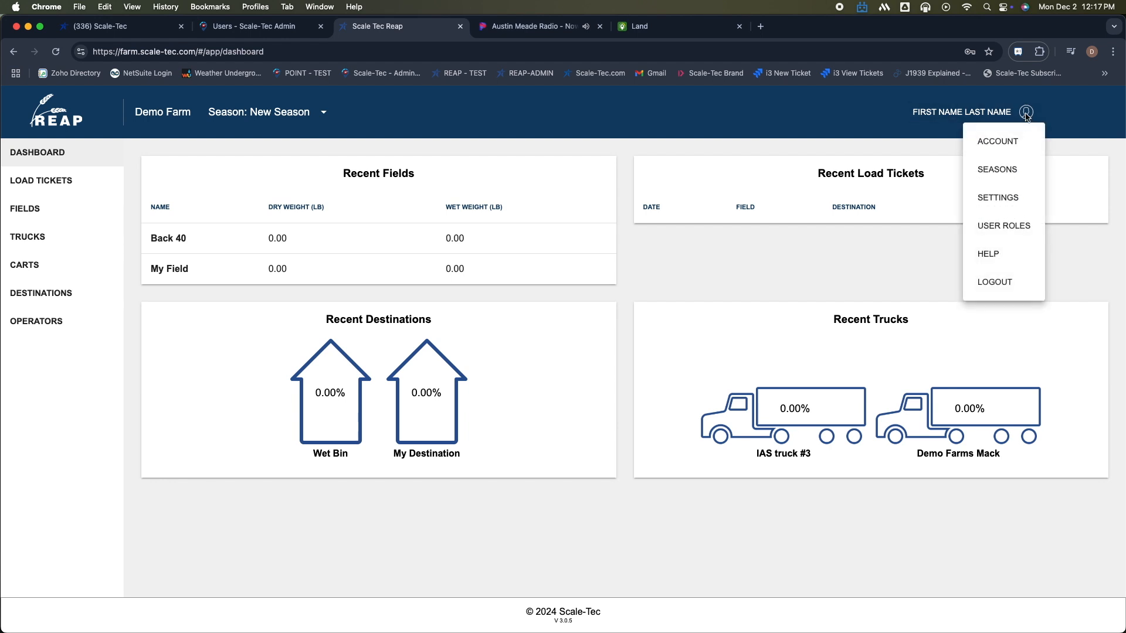
left_click(1002, 145)
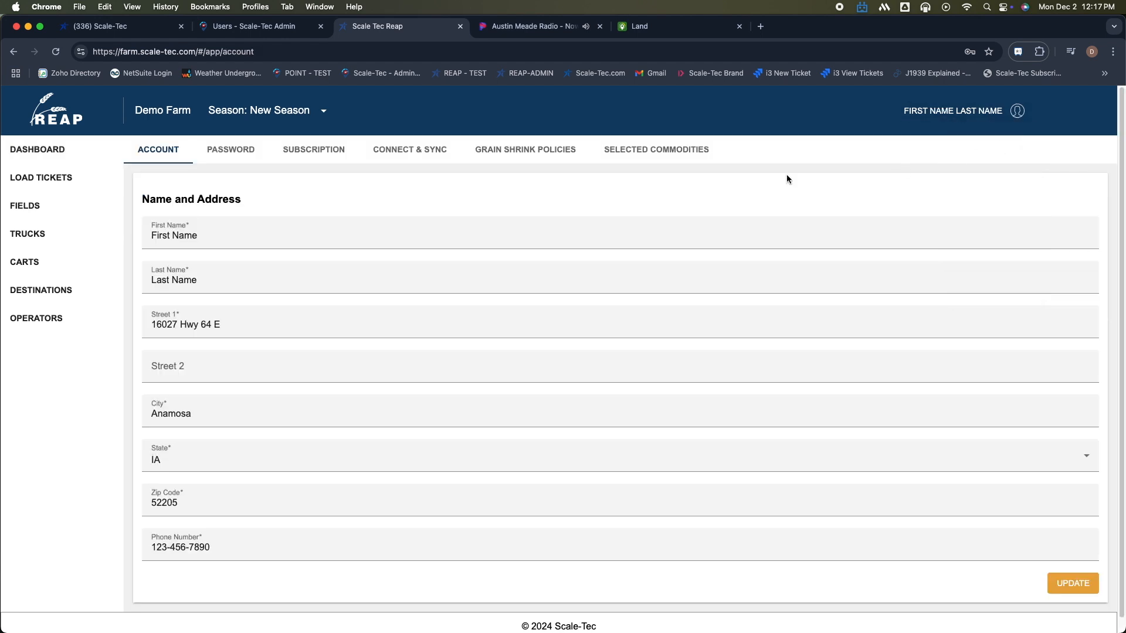
left_click(387, 153)
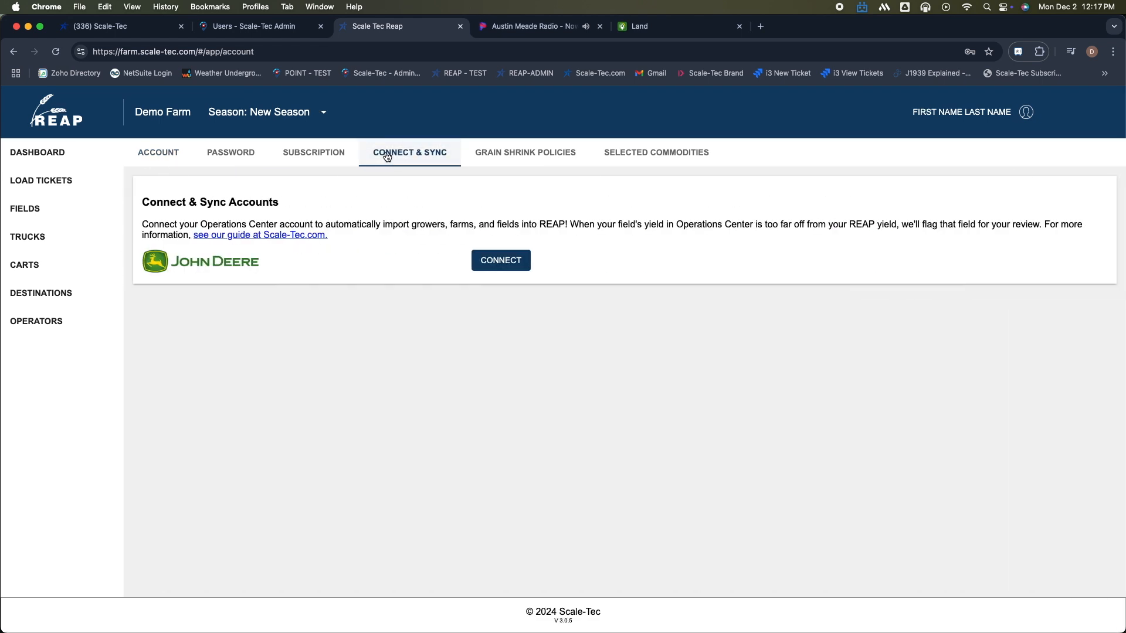
Connect REAP to John Deere Operations Center, allowing account access and saving the connection for Demo Org
left_click(486, 262)
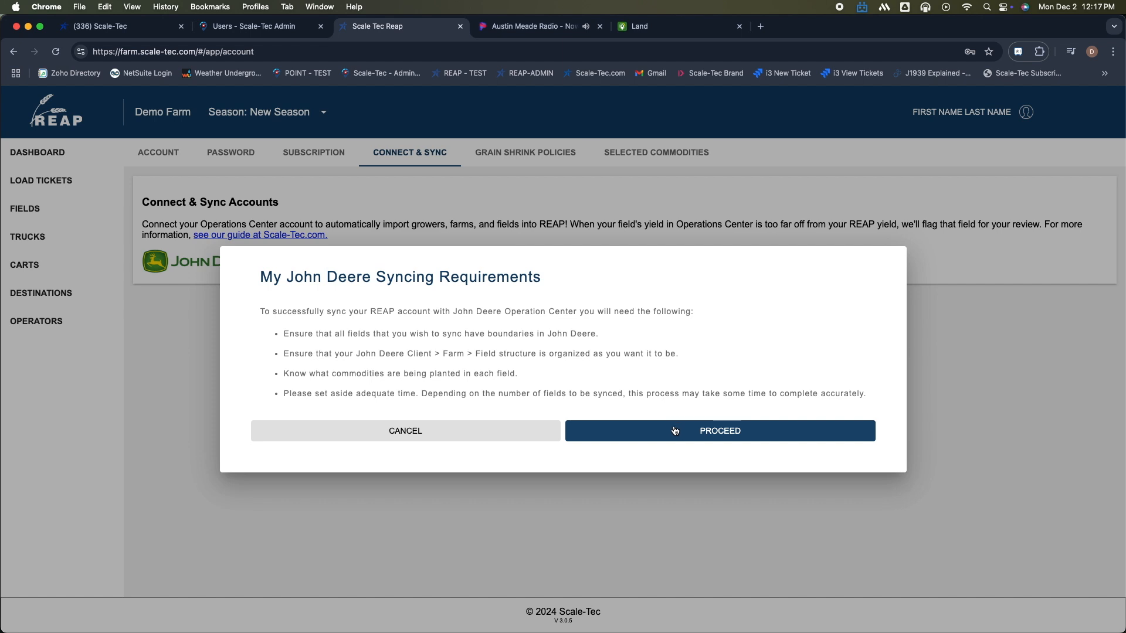
left_click(672, 426)
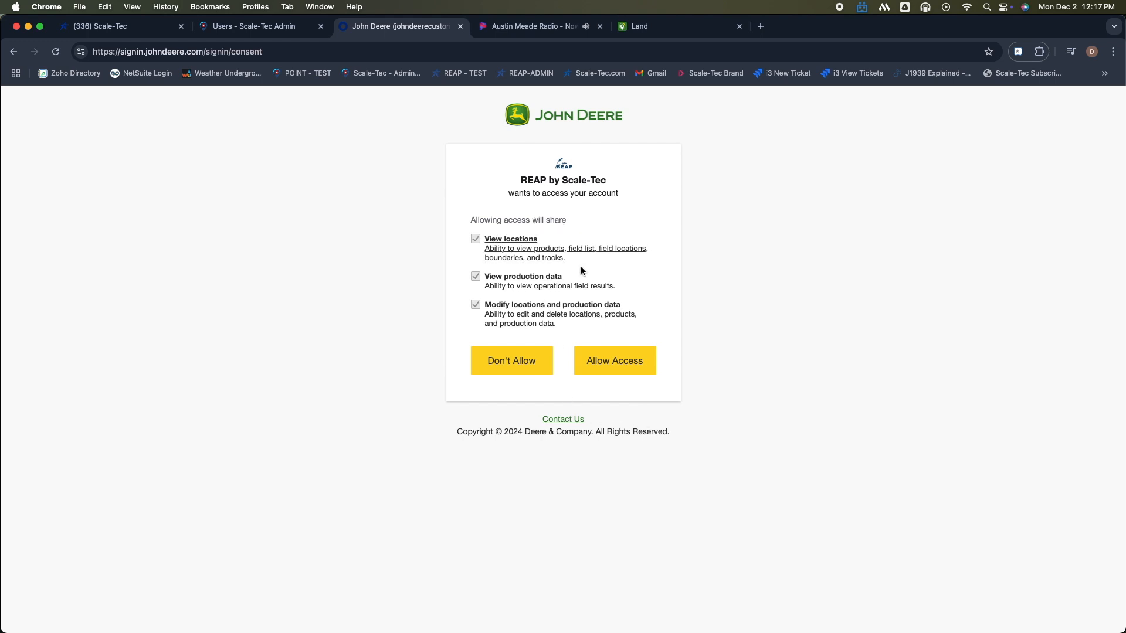
left_click(613, 368)
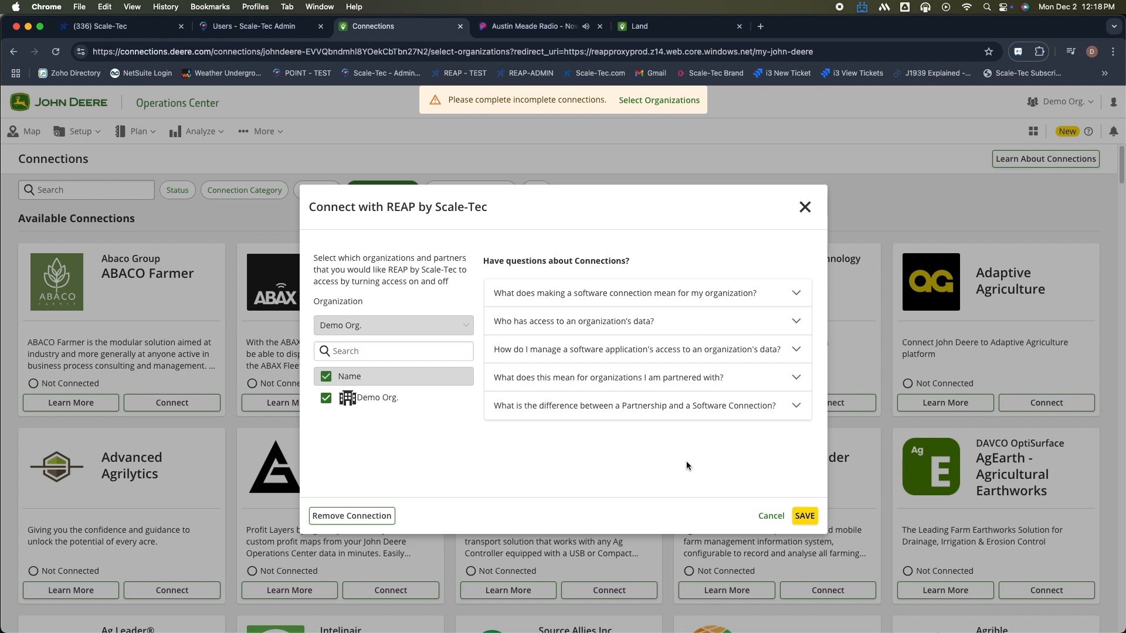
left_click(807, 519)
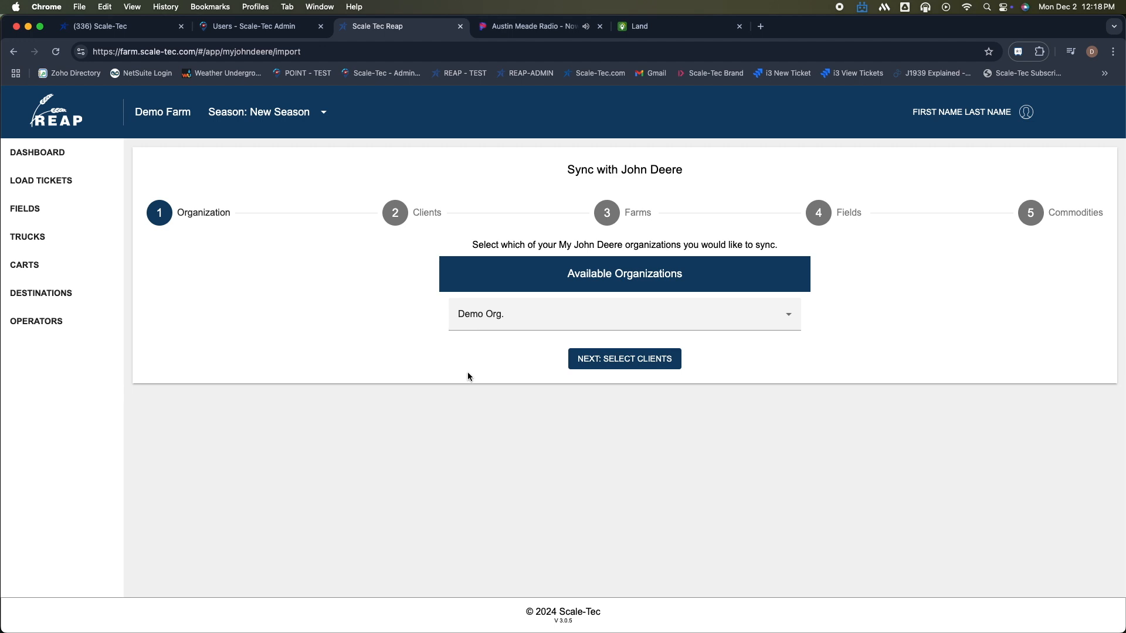
Check the available organizations, keep Demo Org. as the one to sync, and continue to client selection
left_click(497, 315)
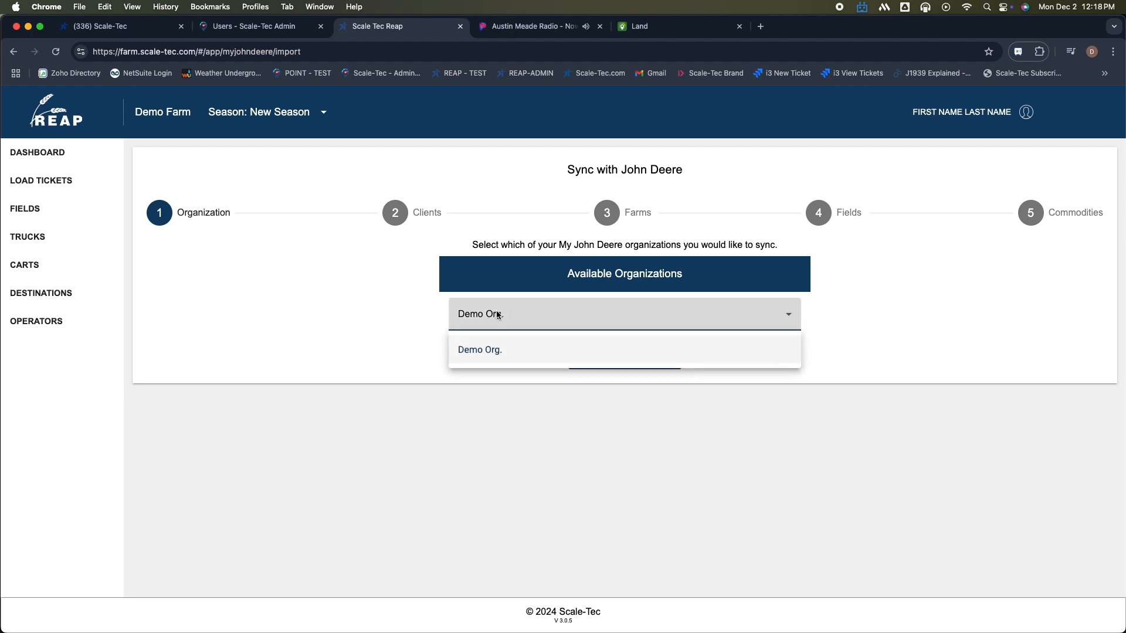
left_click(497, 315)
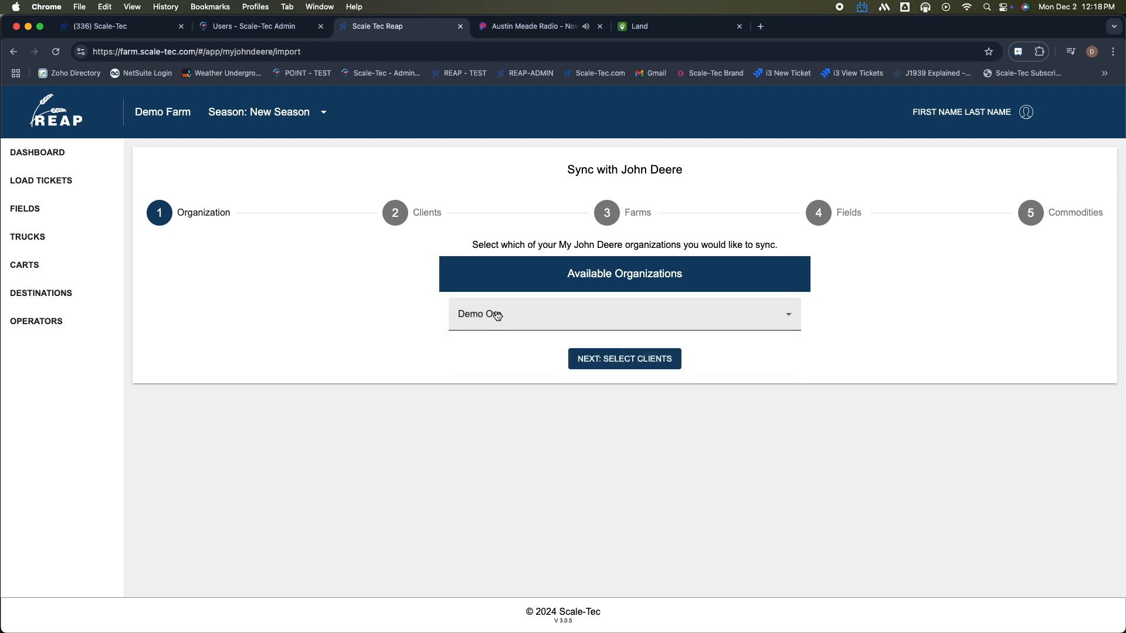
left_click(622, 368)
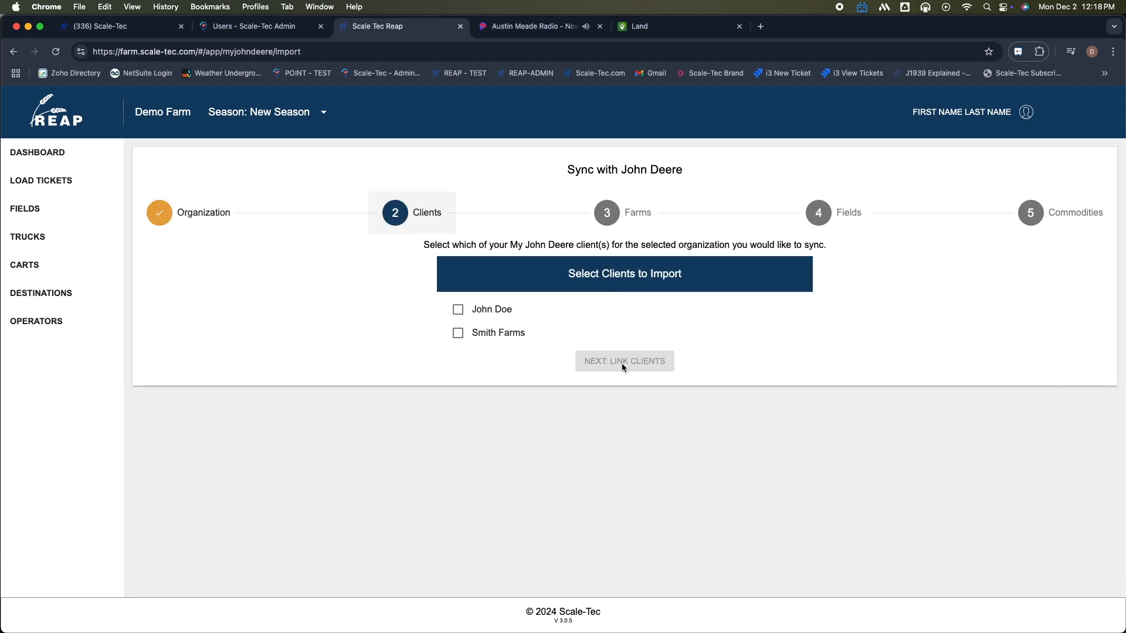
Select both listed John Deere clients for import and continue to linking them with REAP growers
left_click(457, 311)
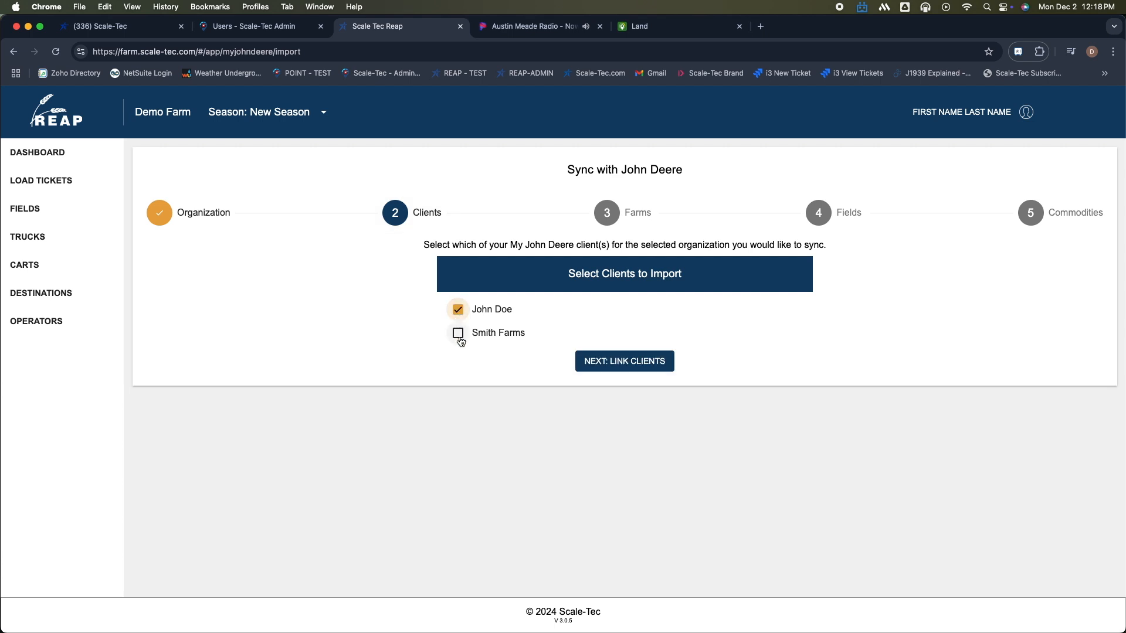
left_click(461, 338)
left_click(628, 368)
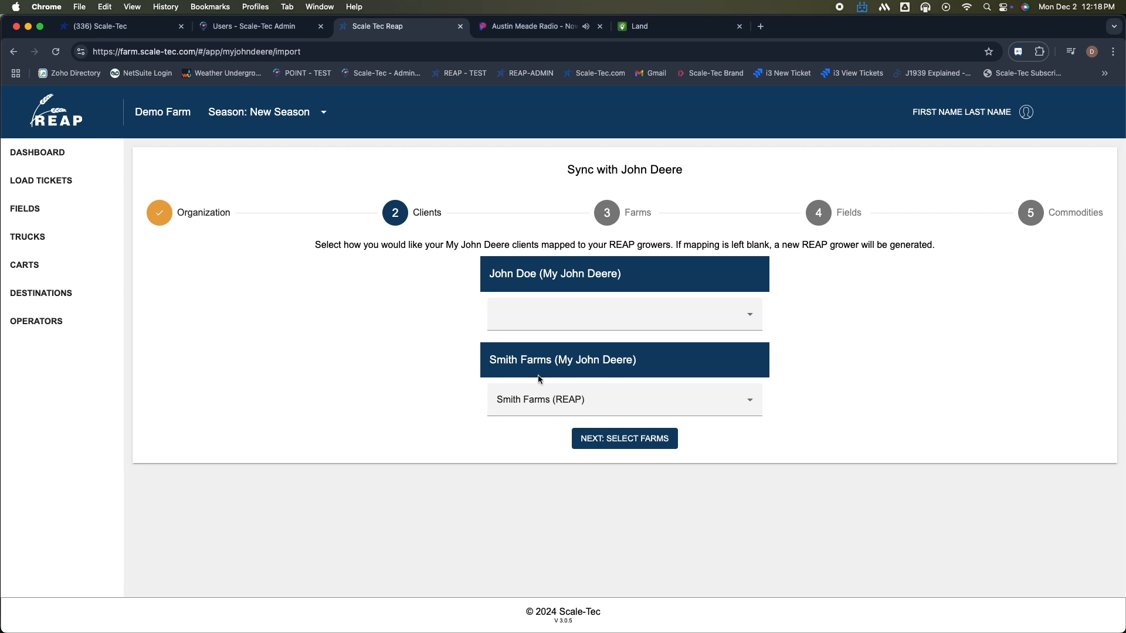
Review both grower mappings, keep Smith Farms linked to Smith Farms (REAP), leave the other client blank, and continue to farm selection
left_click(737, 408)
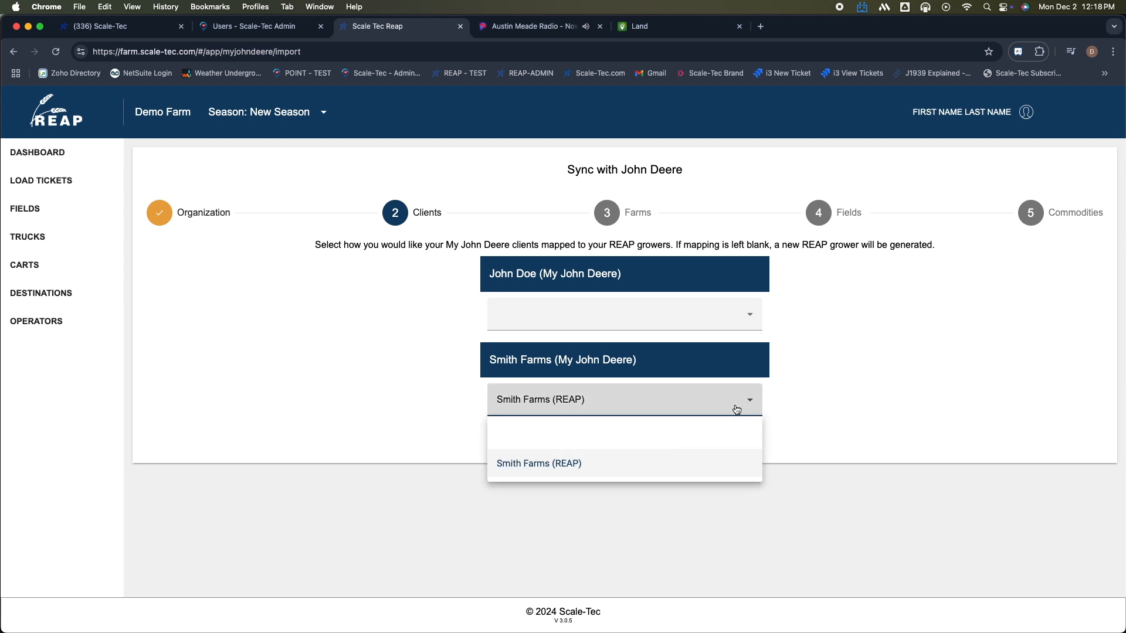
left_click(736, 409)
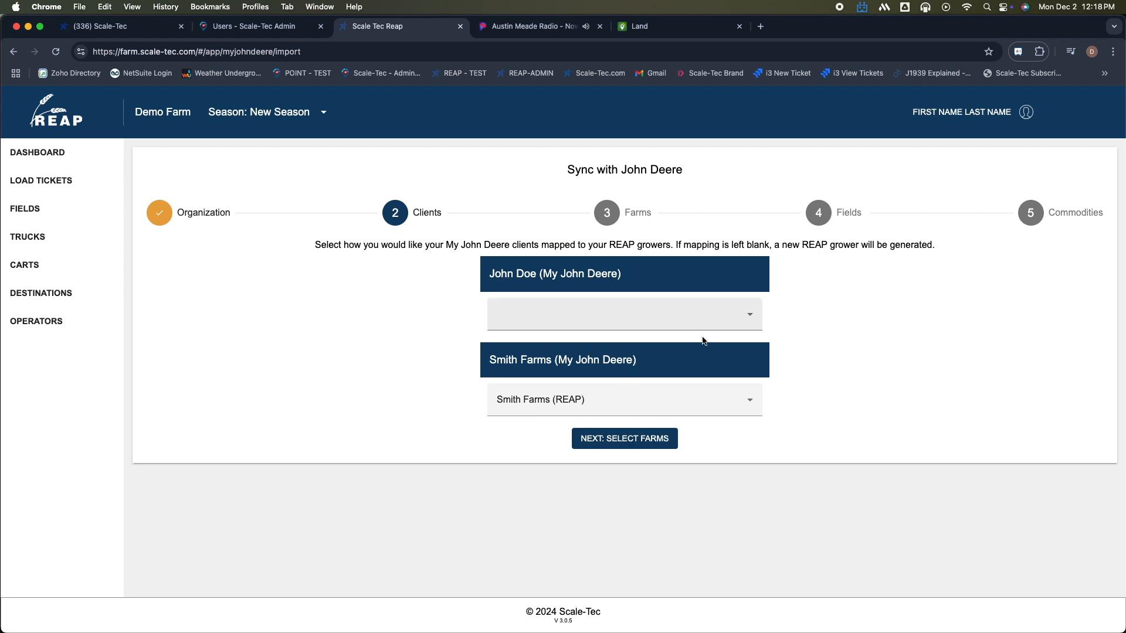
left_click(757, 318)
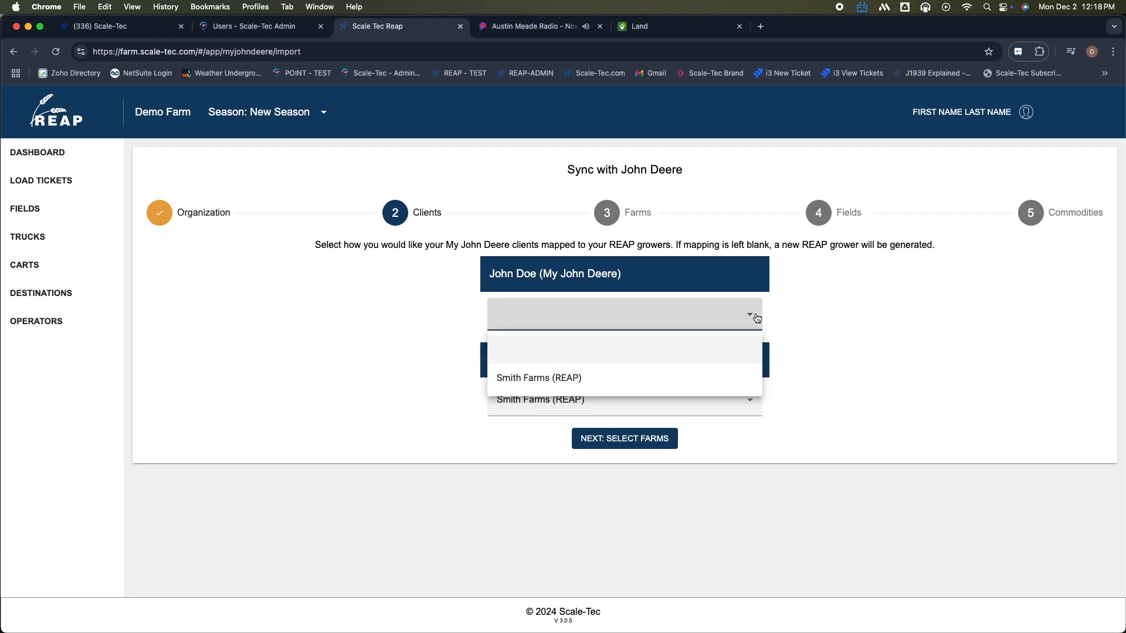
left_click(757, 318)
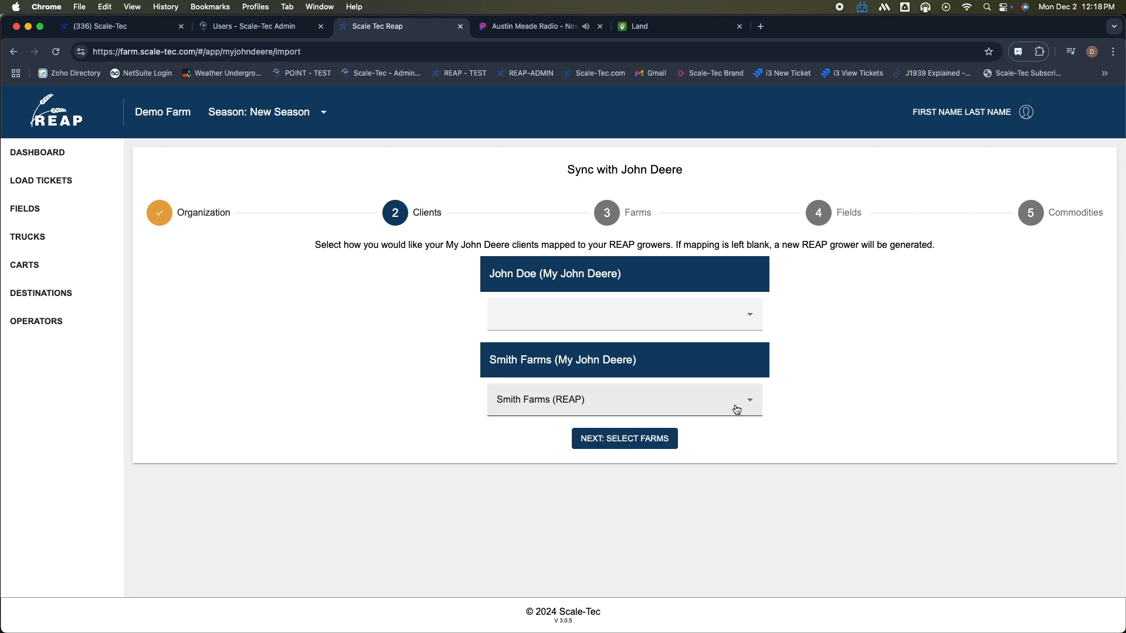
left_click(652, 443)
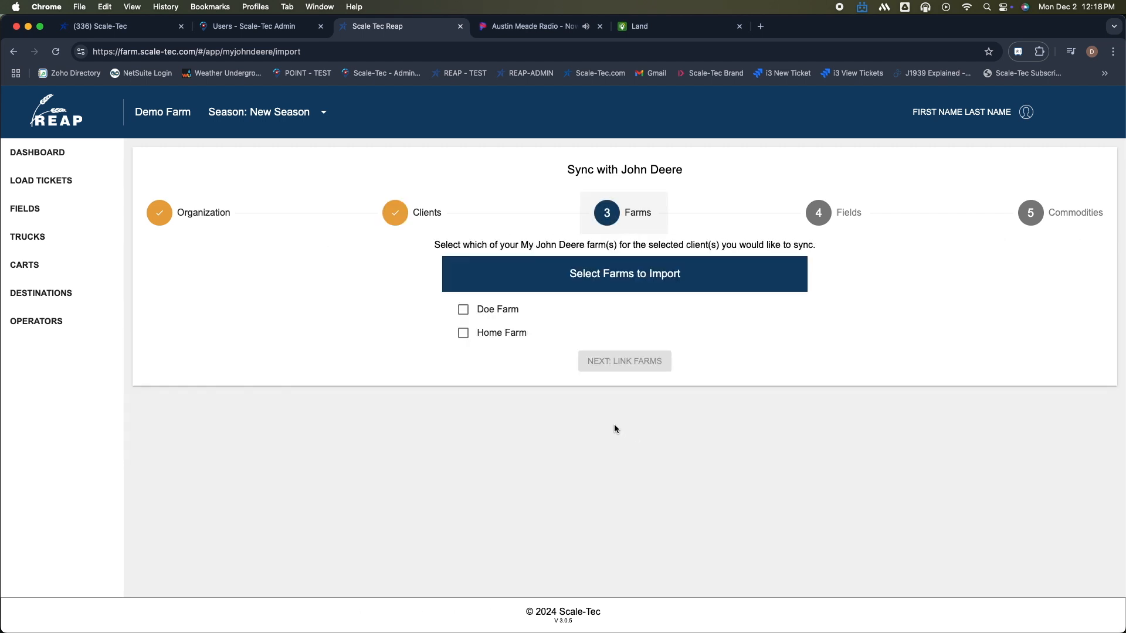
Select Doe Farm and Home Farm for import and continue to linking the farms
left_click(463, 310)
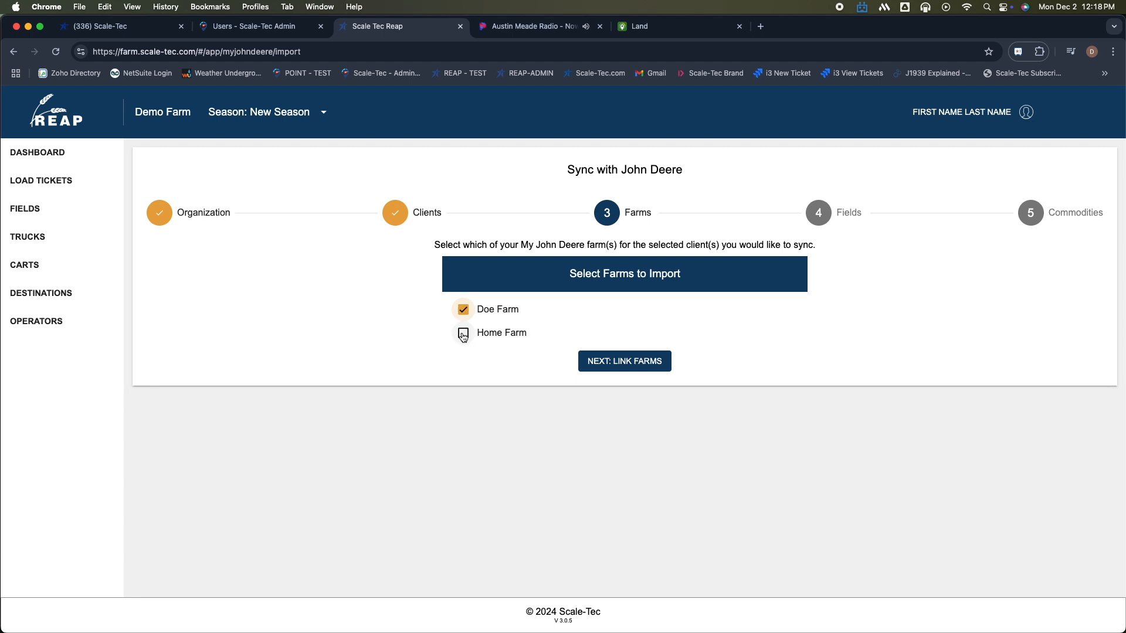
left_click(464, 334)
left_click(625, 367)
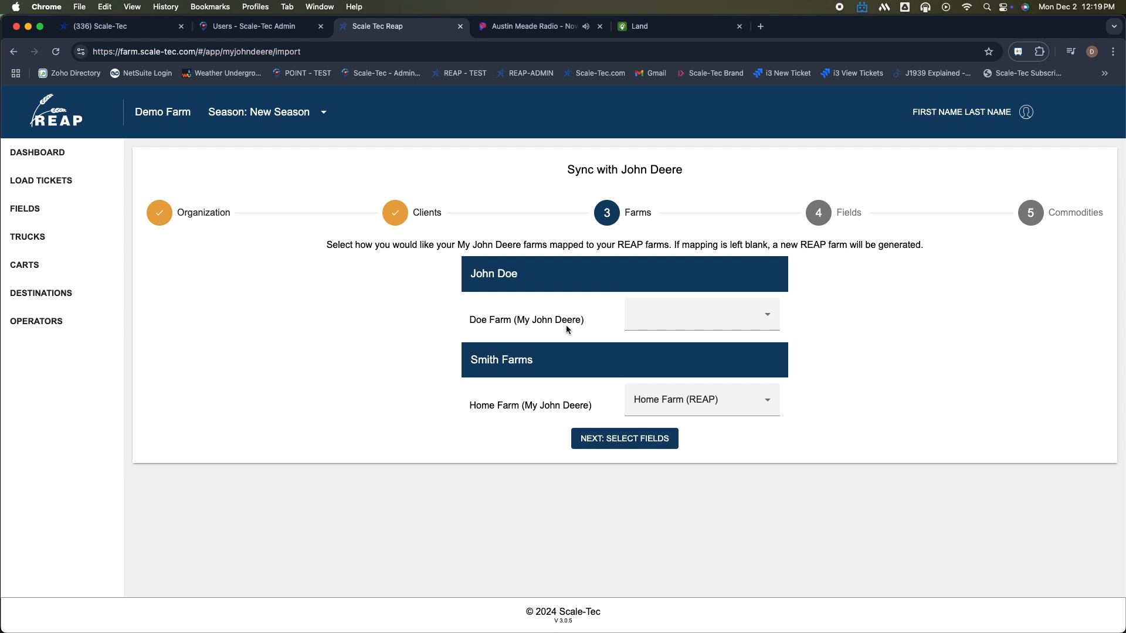
Review the farm mappings, leave Doe Farm blank, keep Home Farm linked to Home Farm (REAP), and continue to field selection
left_click(769, 318)
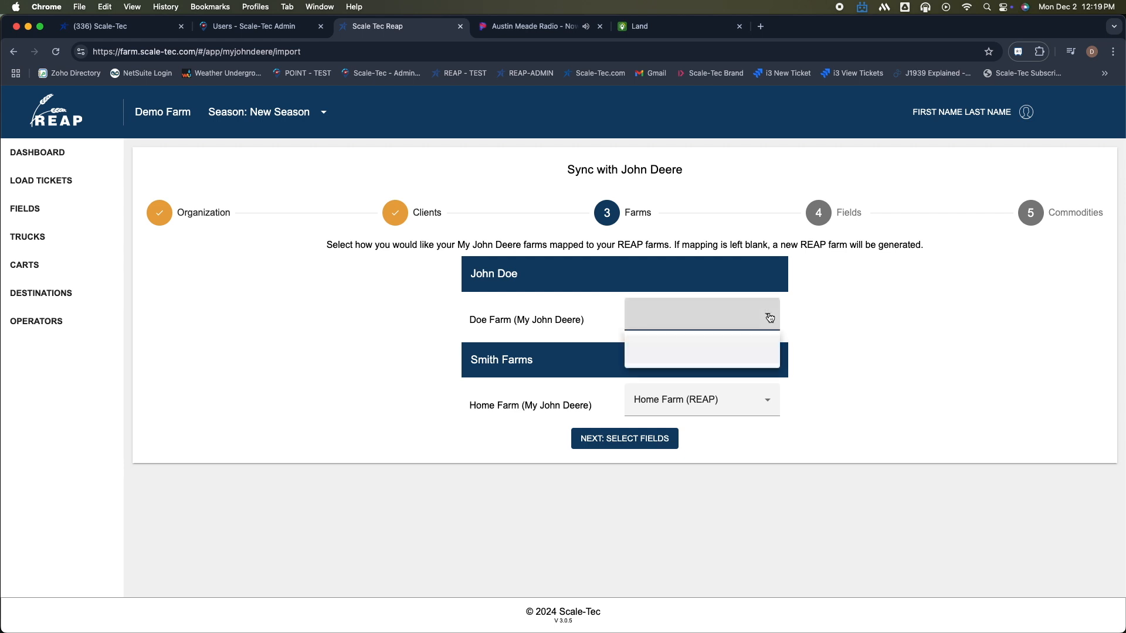
left_click(769, 317)
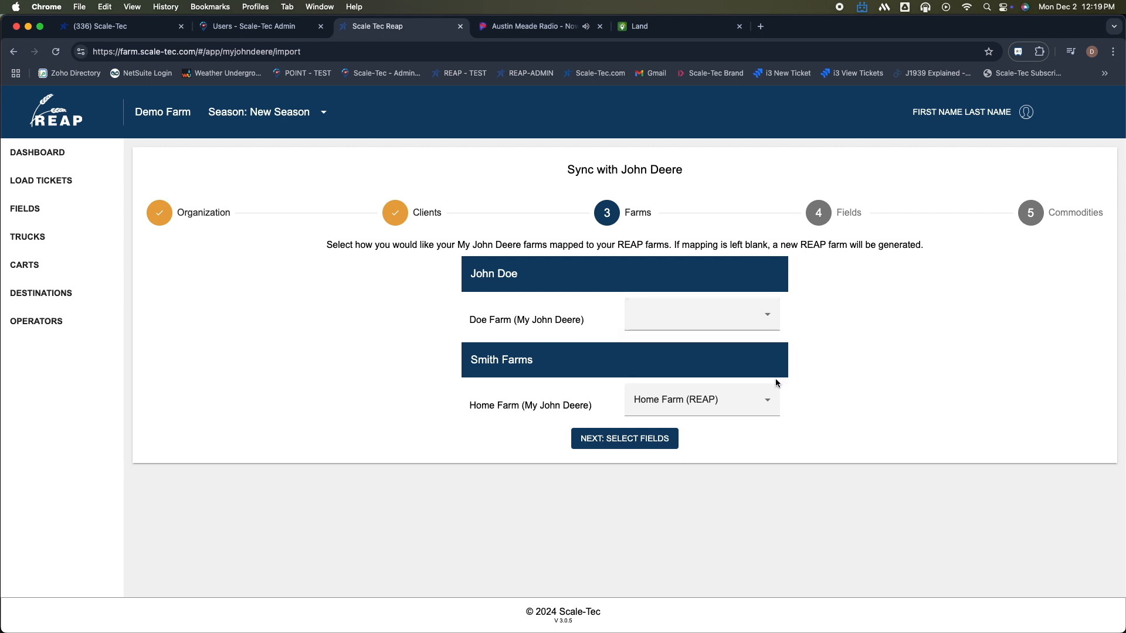
left_click(768, 404)
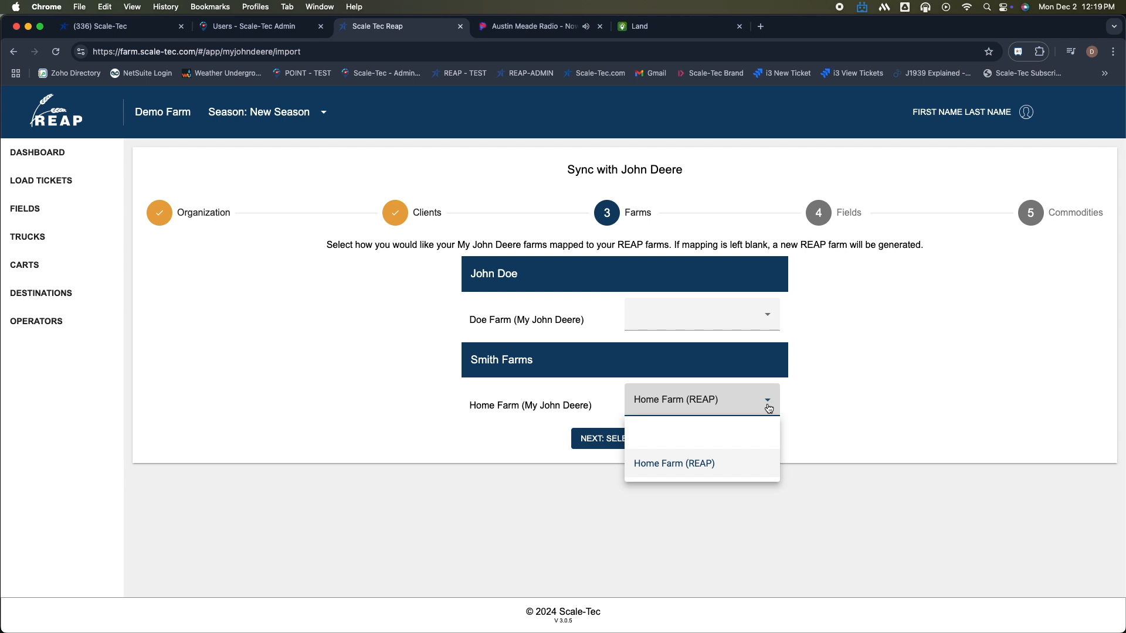
left_click(768, 409)
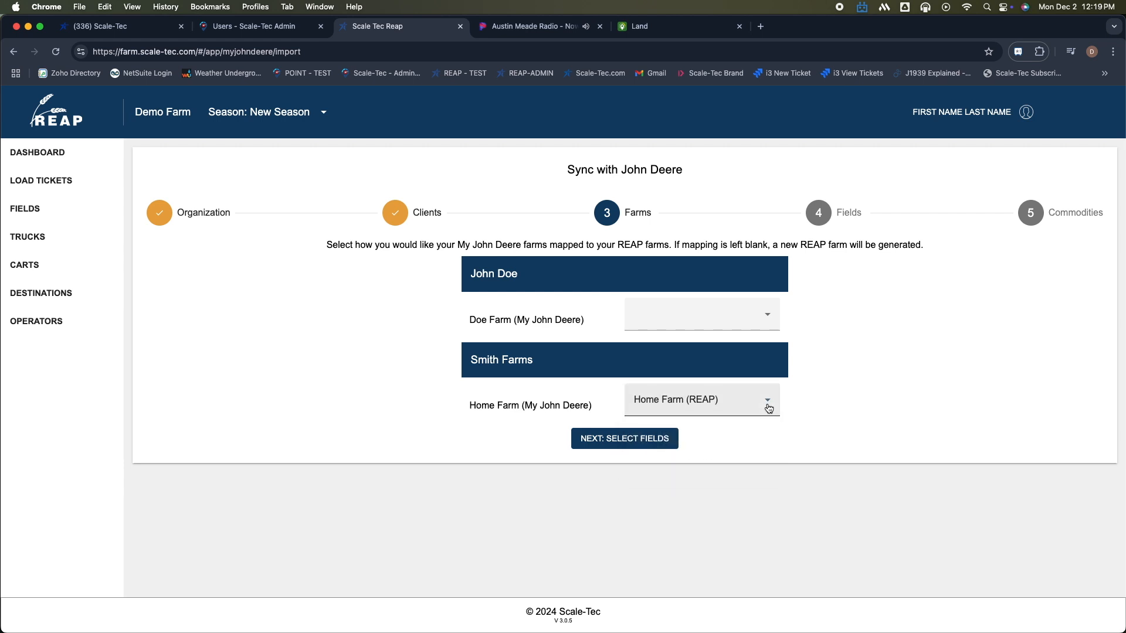
left_click(666, 441)
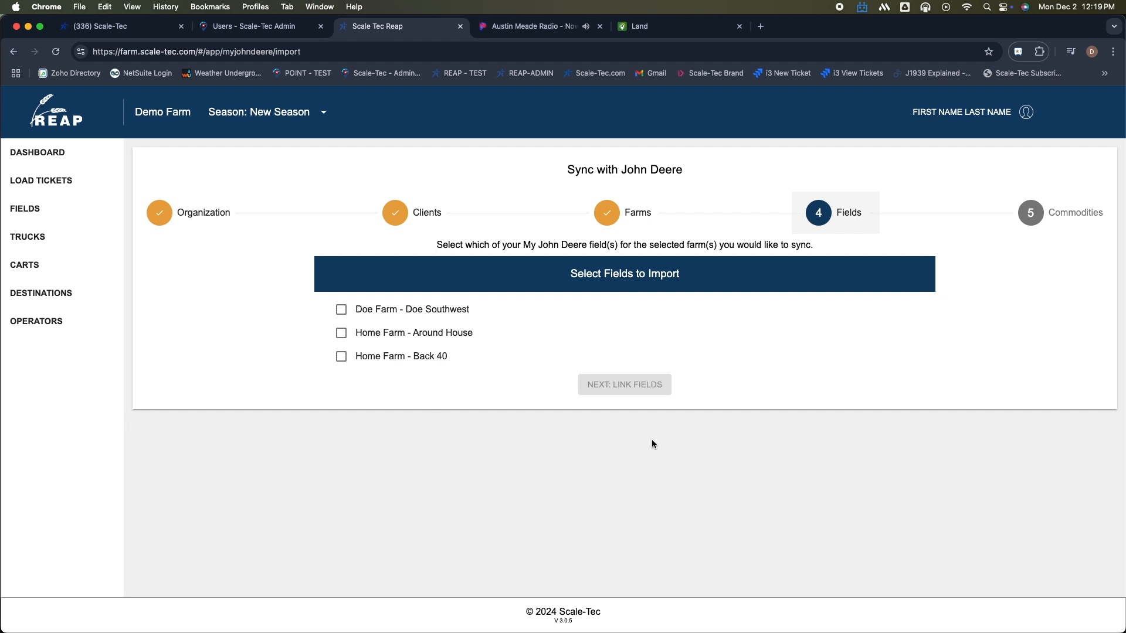
Select the Doe Southwest, Around House and Back 40 fields for import and continue to linking them
left_click(341, 311)
left_click(341, 334)
left_click(341, 360)
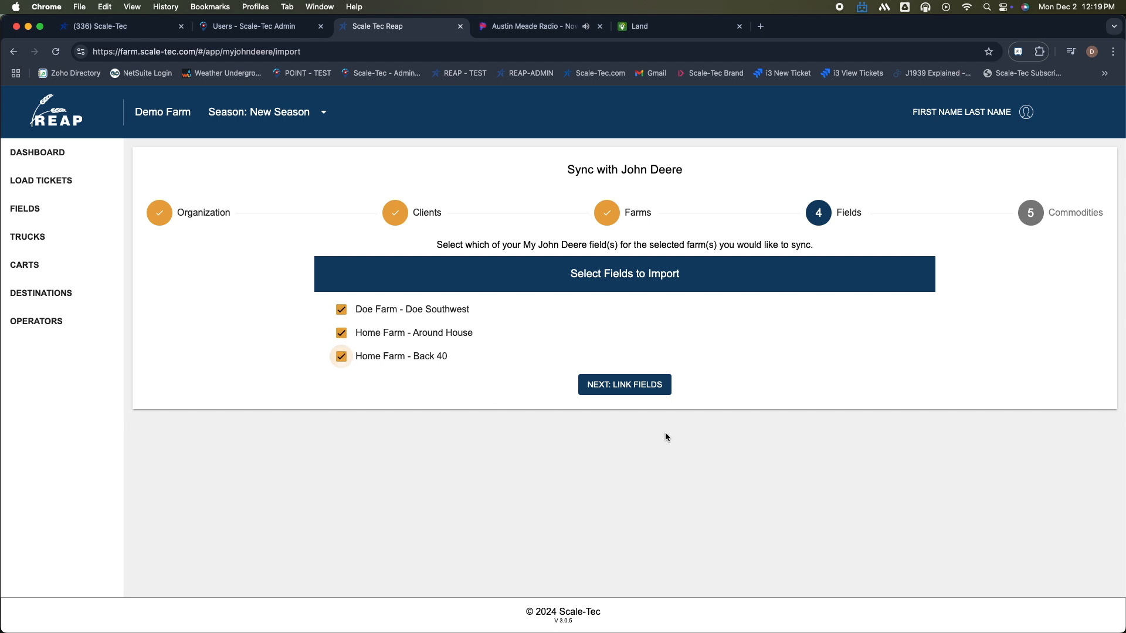
left_click(646, 396)
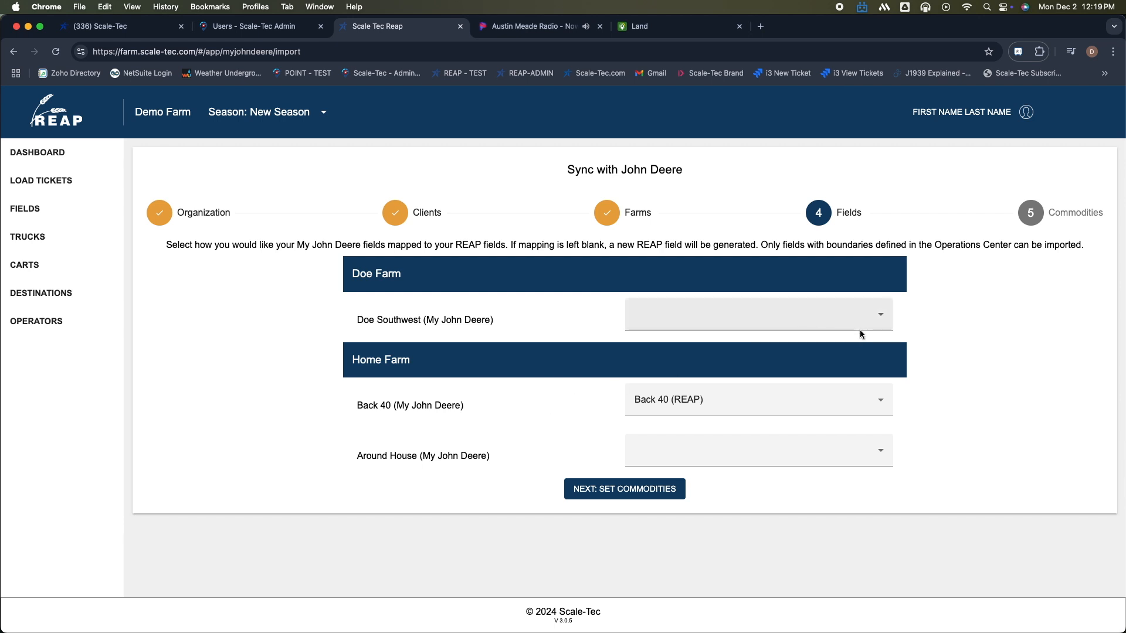
Review the field mappings, keep Back 40 linked to Back 40 (REAP), leave Doe Southwest and Around House blank, and continue to commodities
left_click(879, 322)
left_click(879, 322)
left_click(882, 409)
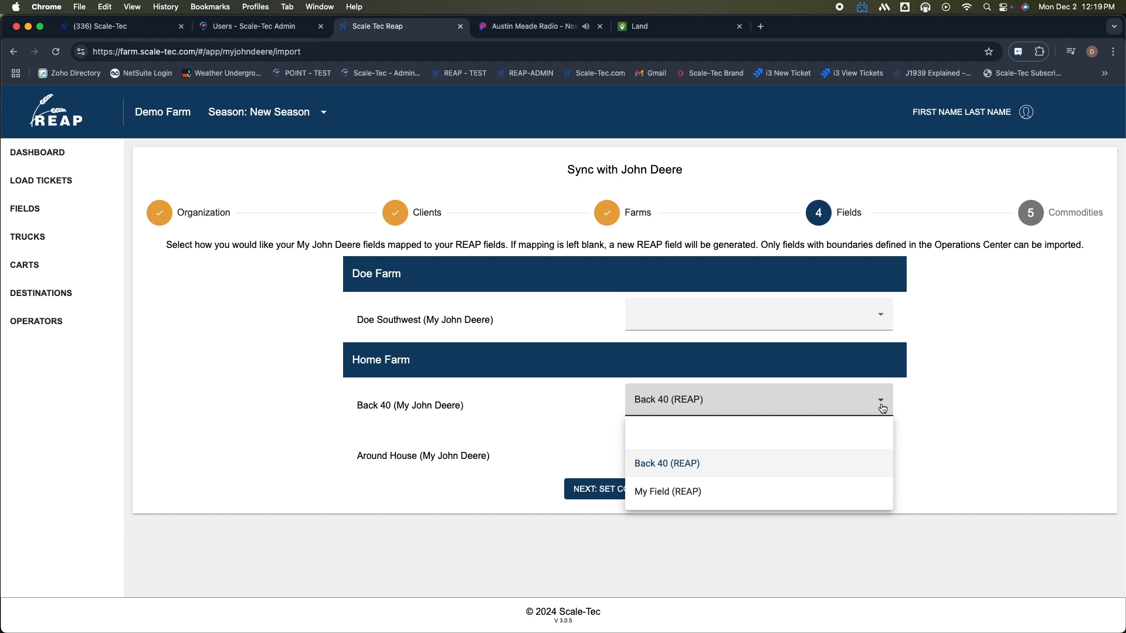
left_click(883, 408)
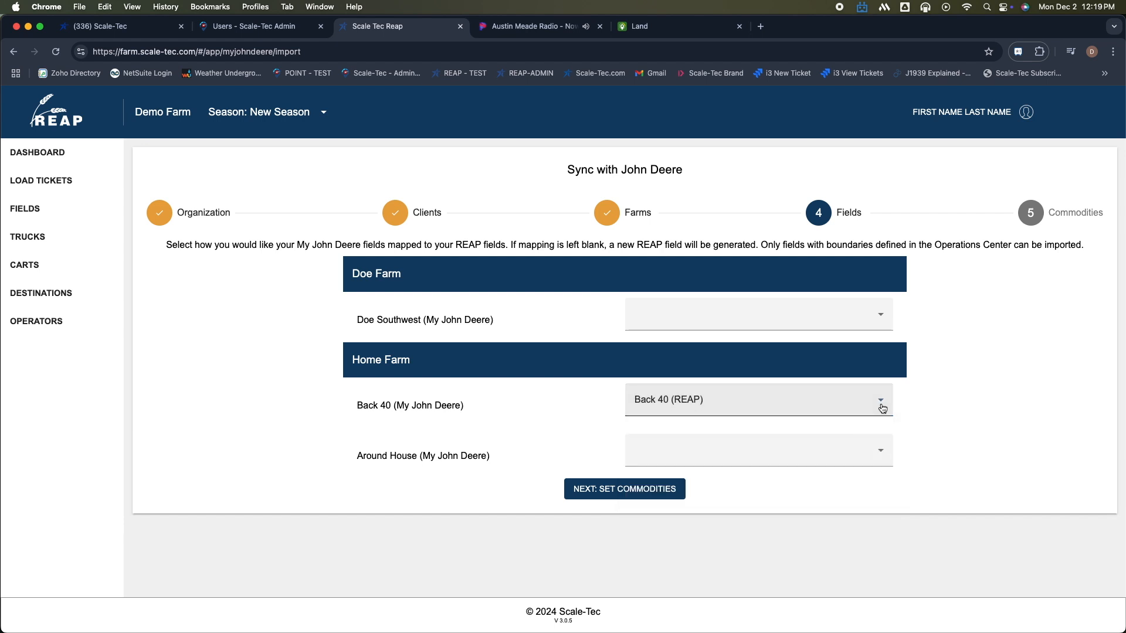
left_click(881, 461)
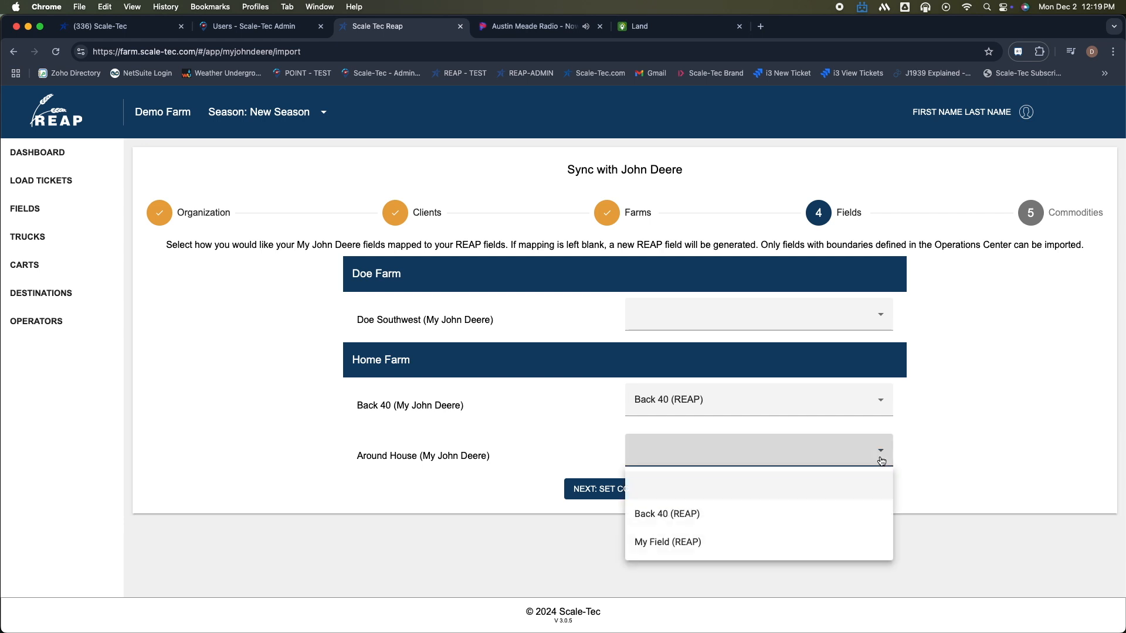
left_click(881, 461)
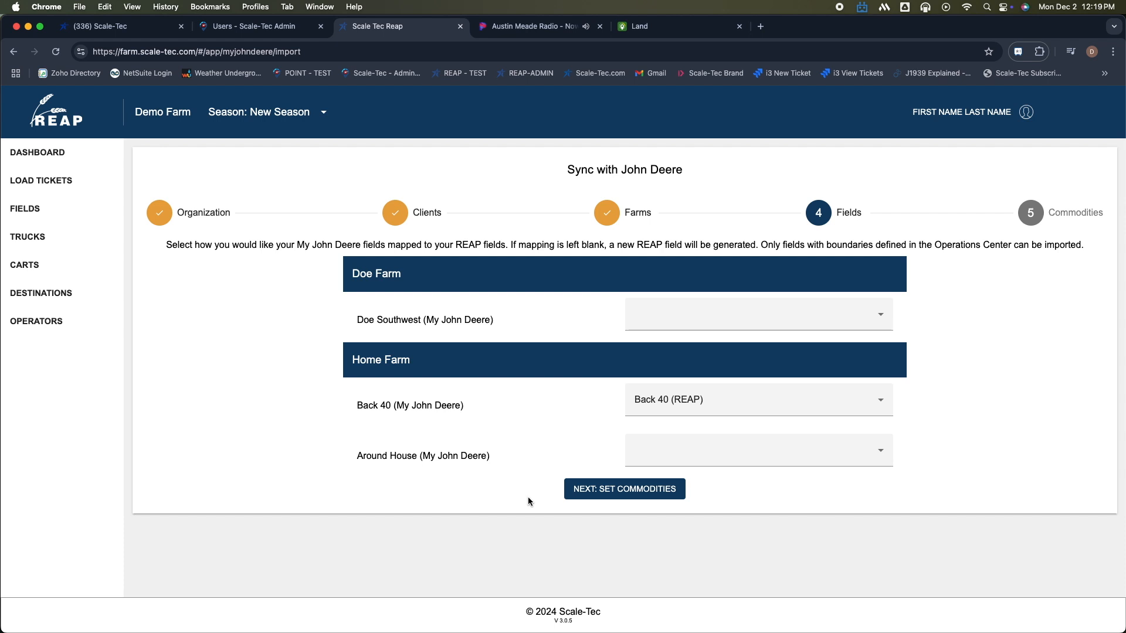
left_click(619, 491)
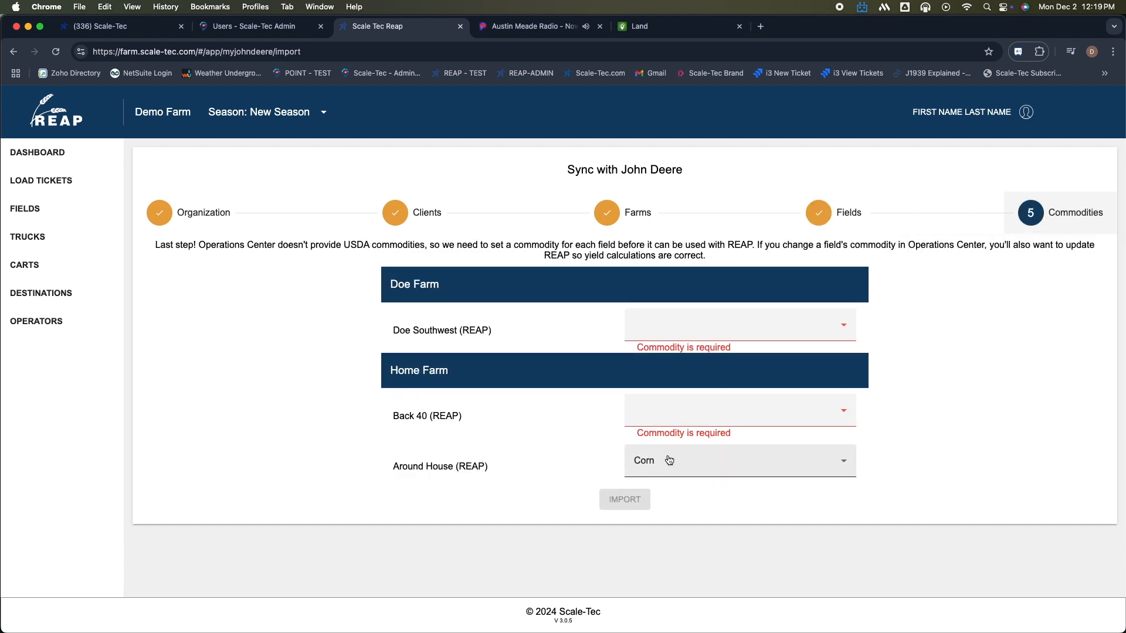
Set the commodity of the Doe Southwest field to Corn
left_click(843, 329)
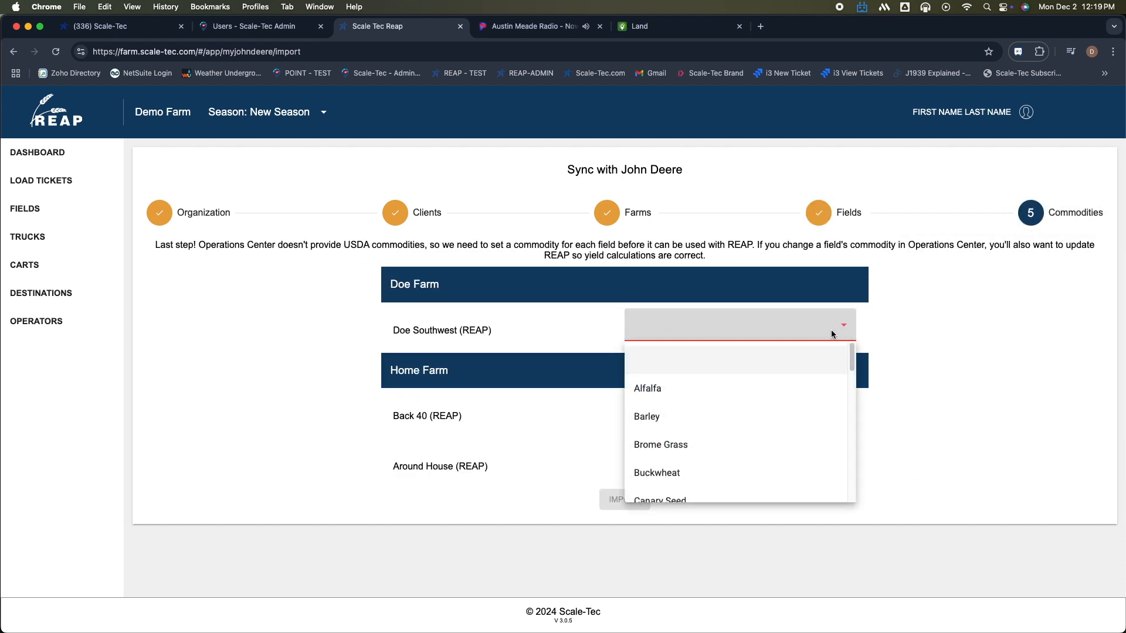
scroll(724, 412, "down", 2)
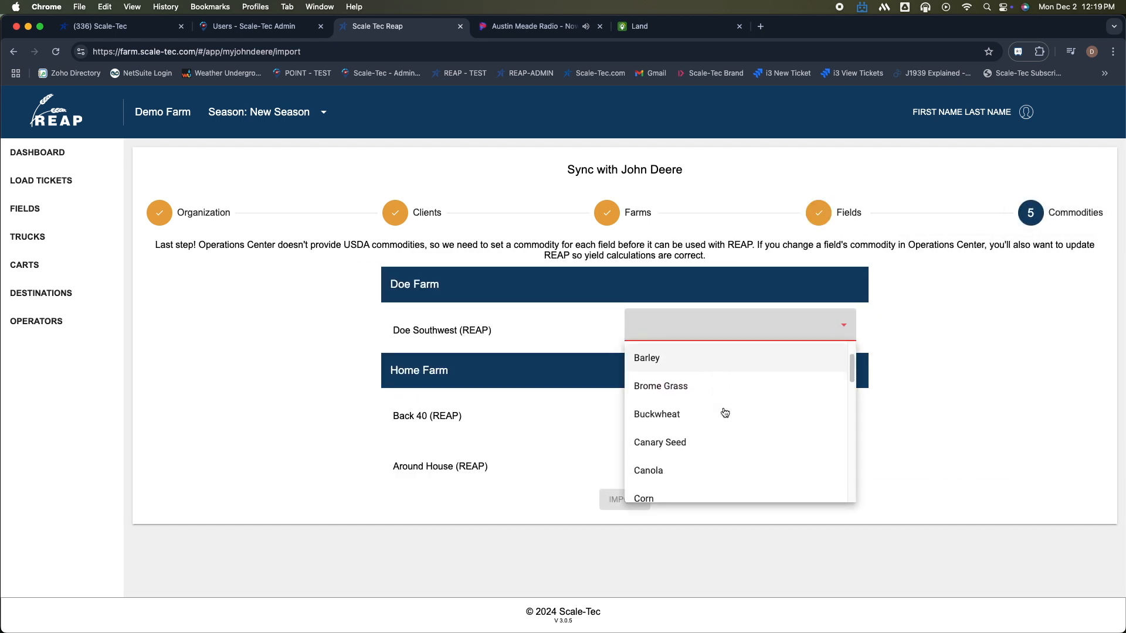
left_click(646, 496)
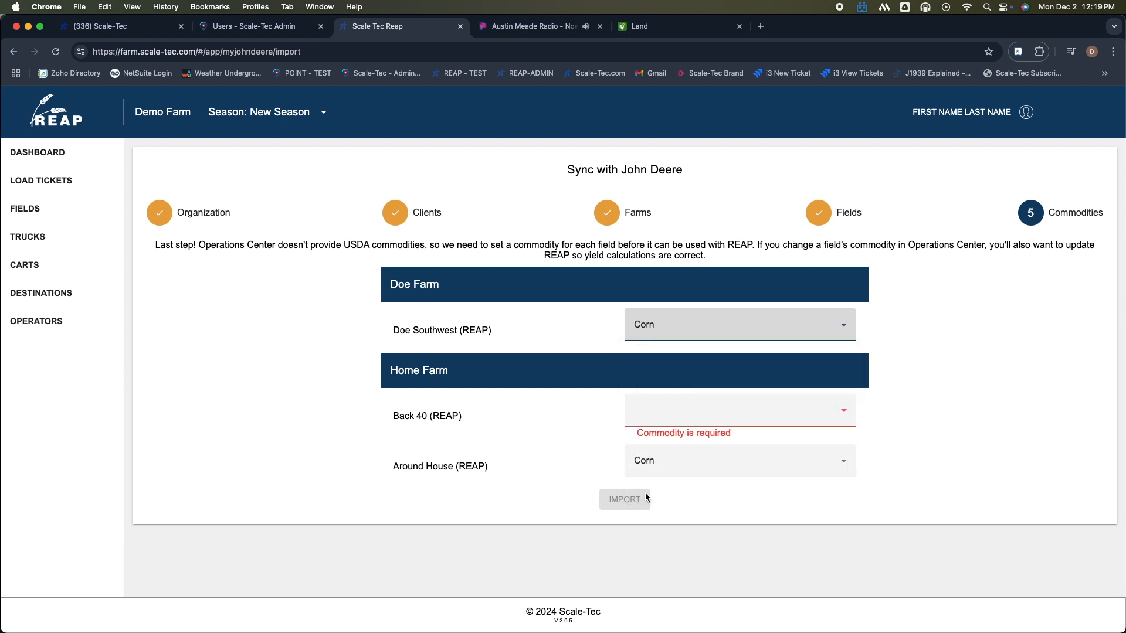
Set the commodity of the Back 40 field under Home Farm to Corn
left_click(697, 415)
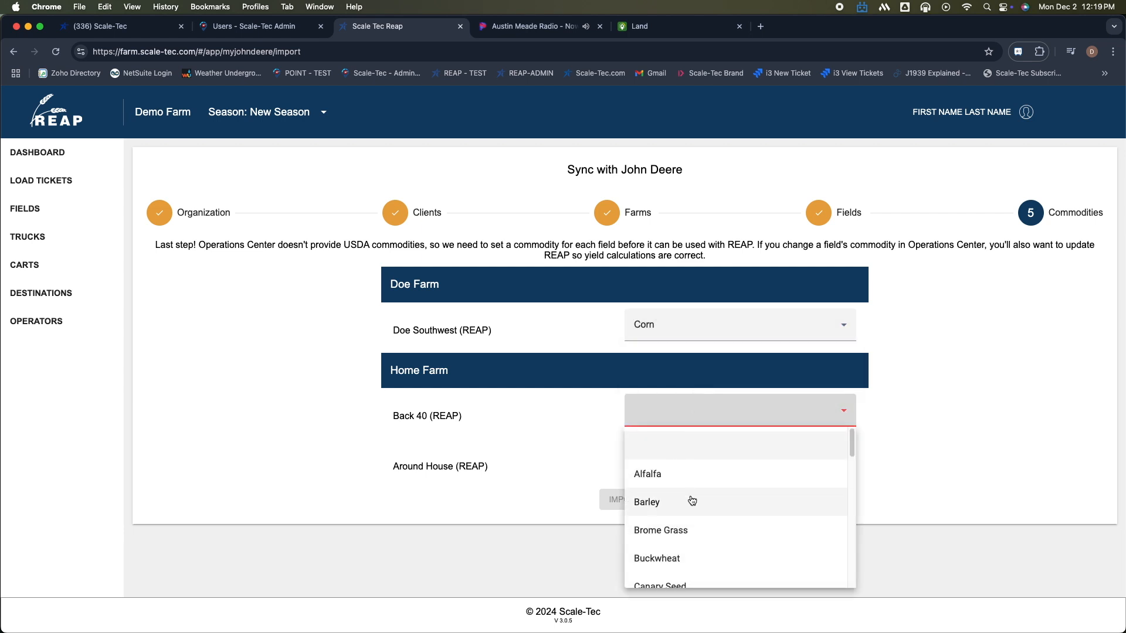
scroll(692, 500, "down", 3)
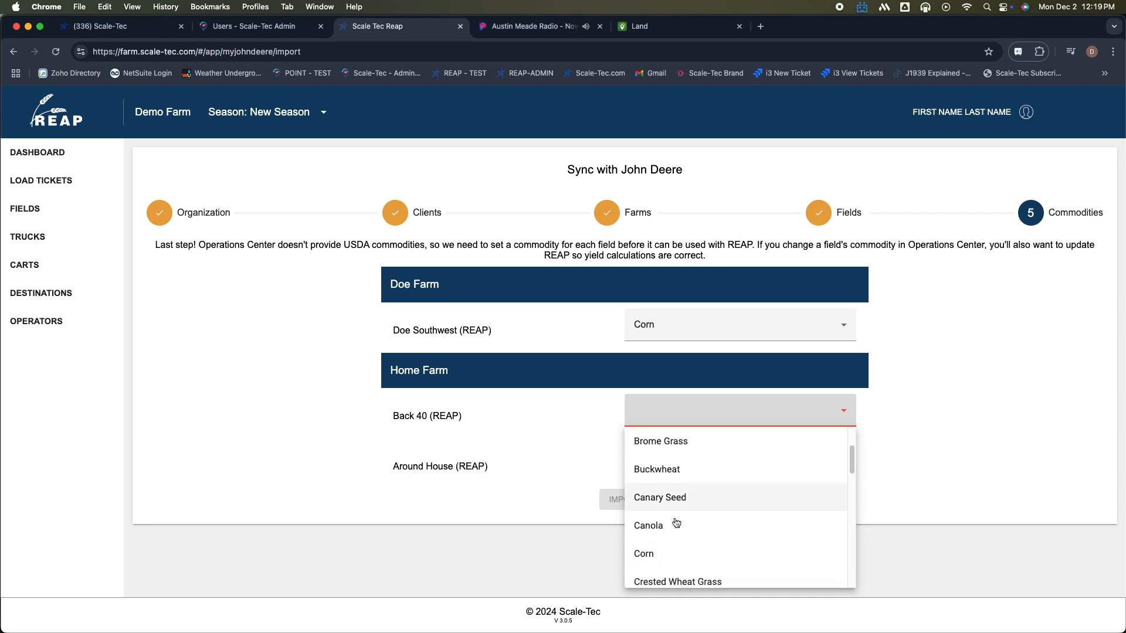
left_click(661, 555)
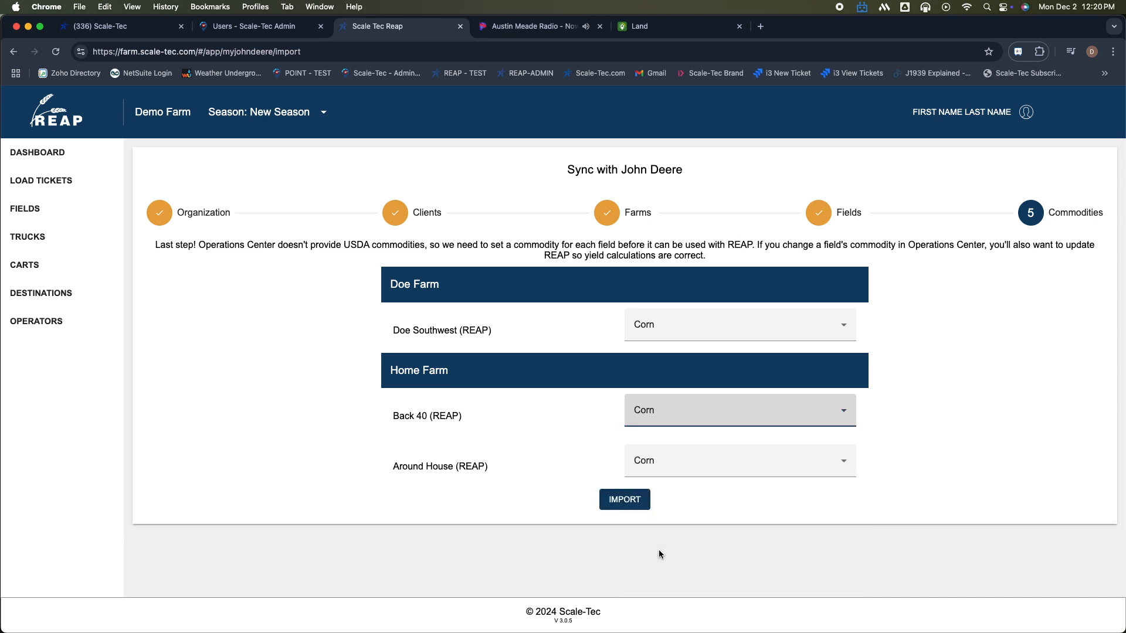
Check the commodity choice for Around House, keep it as Corn, and run the import from John Deere
left_click(842, 464)
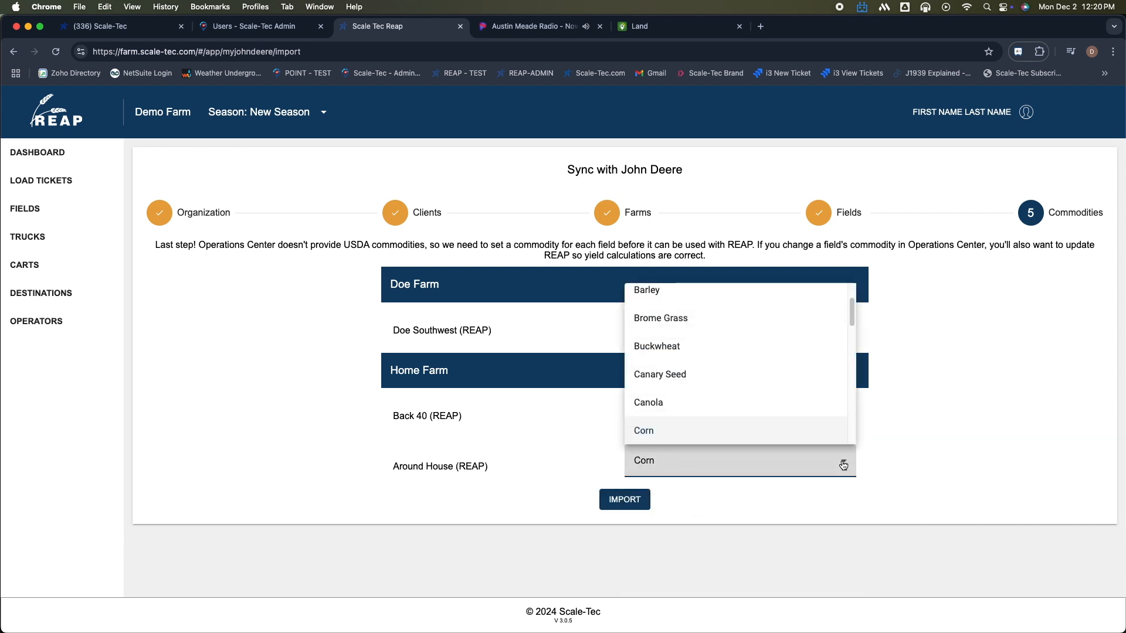
left_click(842, 464)
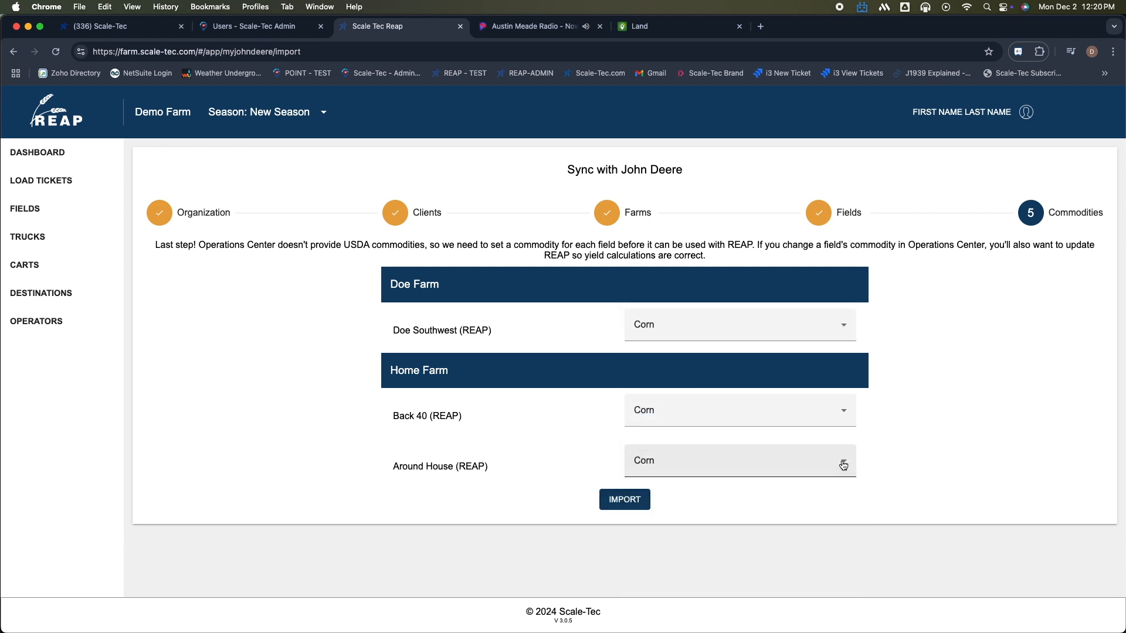
left_click(623, 500)
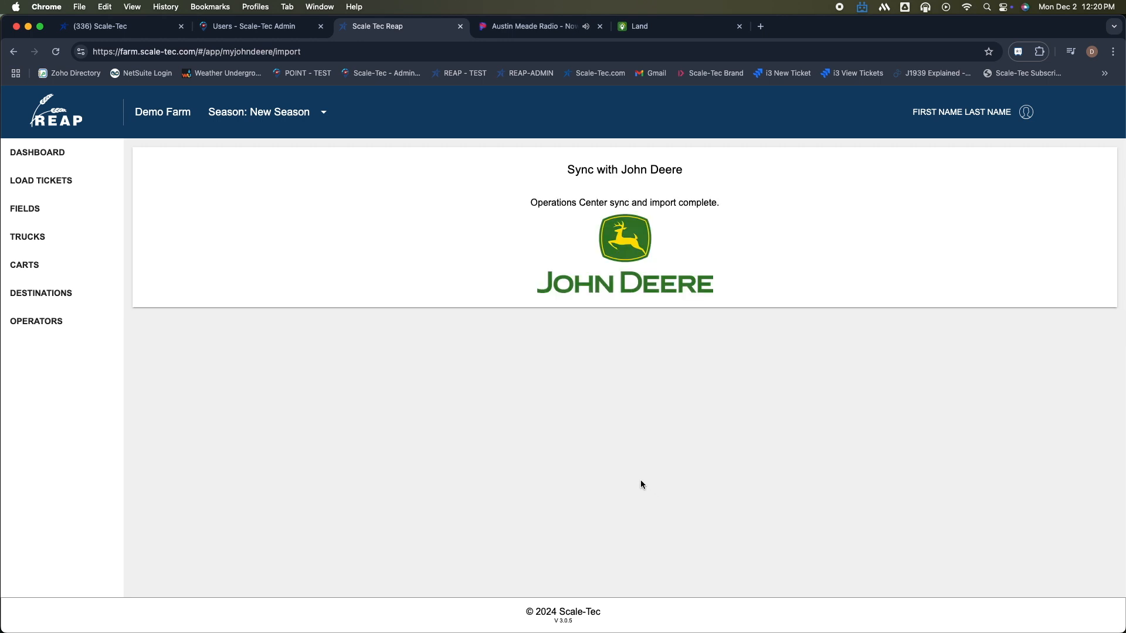
Review the imported records in the fields, farms and growers lists
left_click(31, 208)
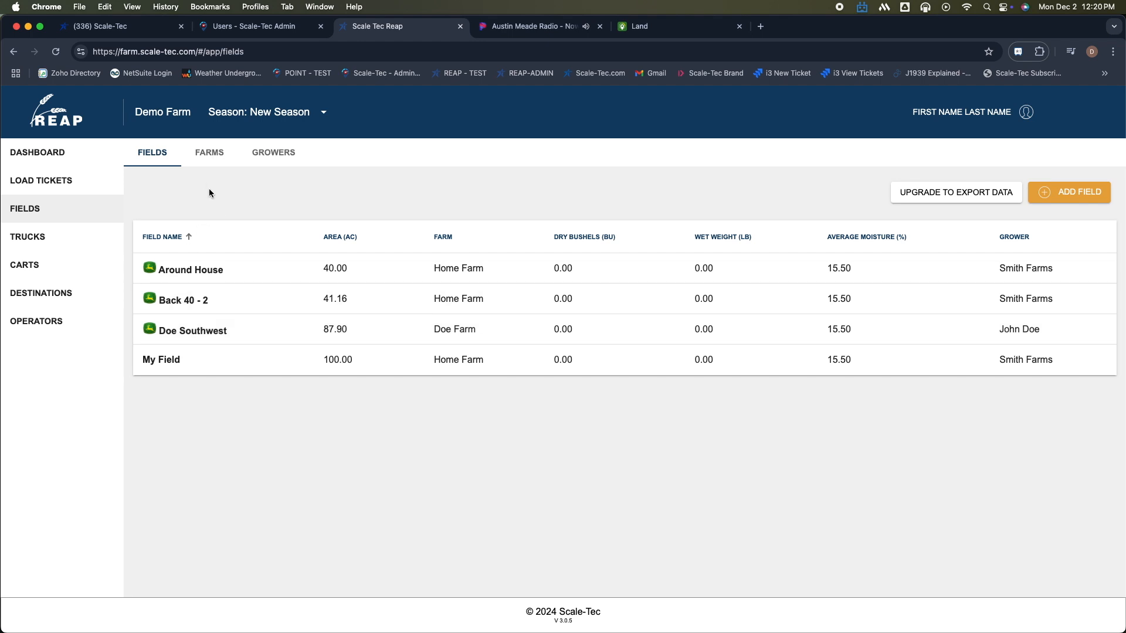
left_click(210, 157)
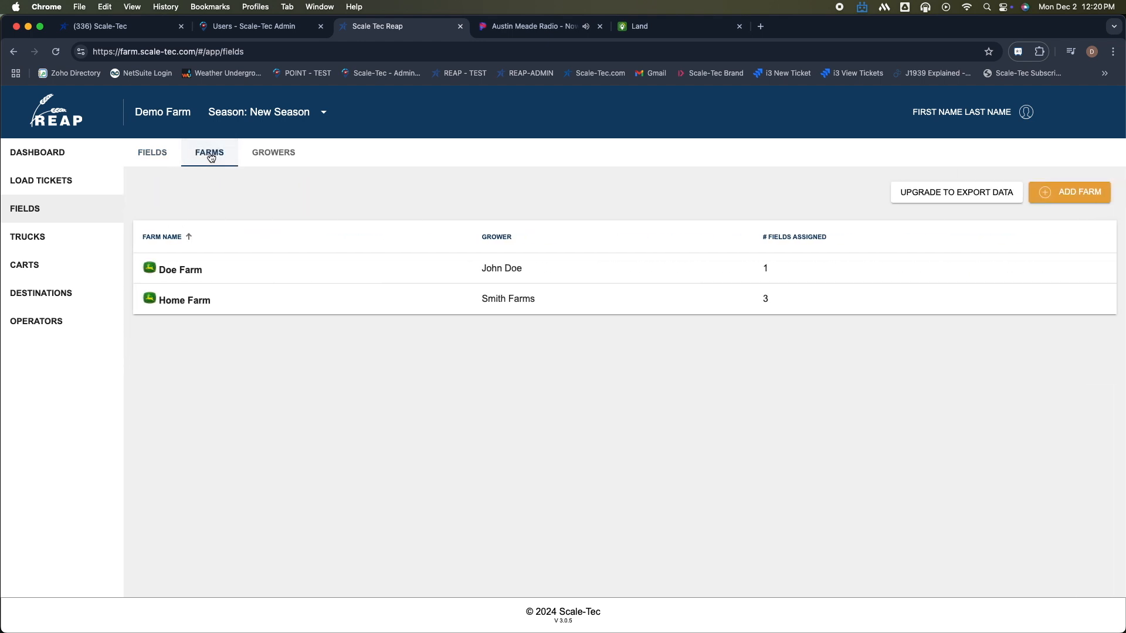
left_click(268, 159)
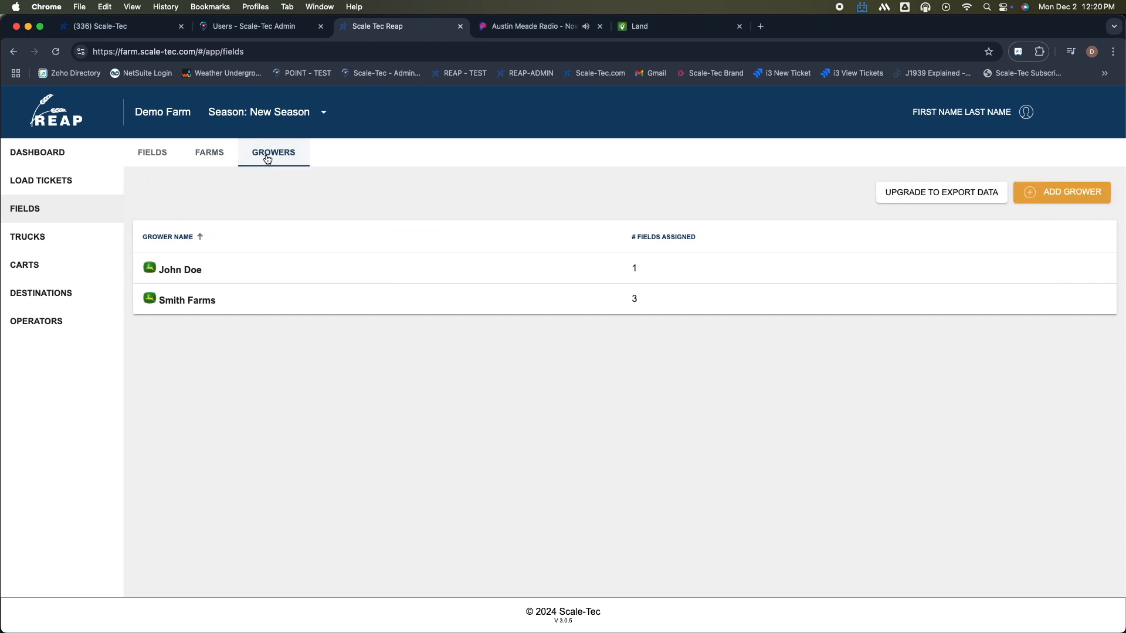